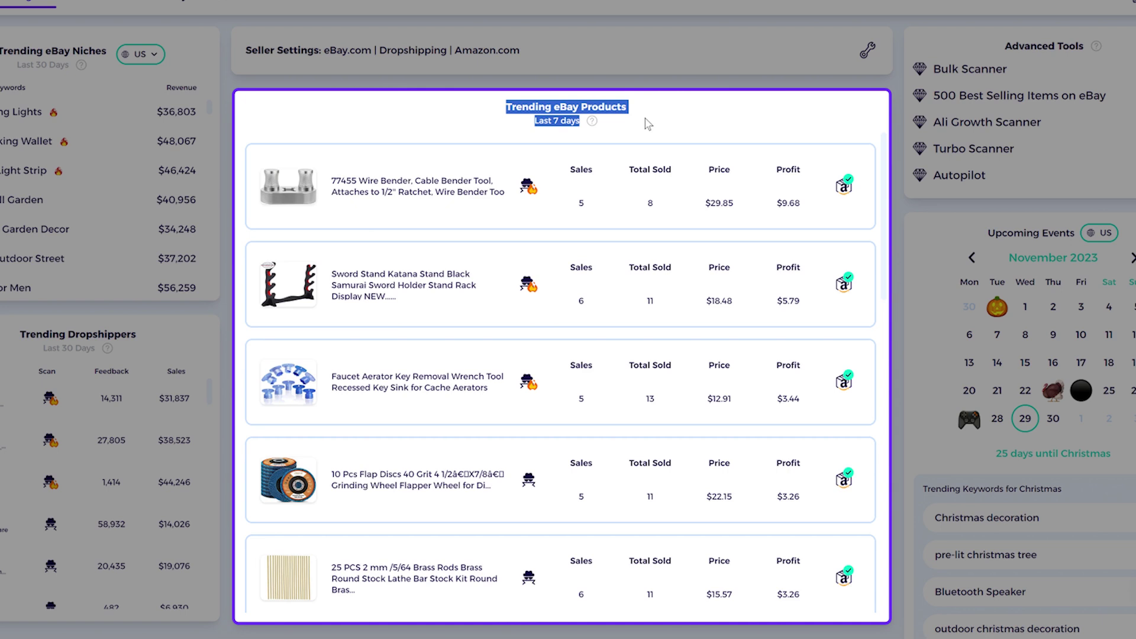
Step: Bring up the link options on the Spy icon for dangcoolgoods, the top trending product's seller
left_click(598, 189)
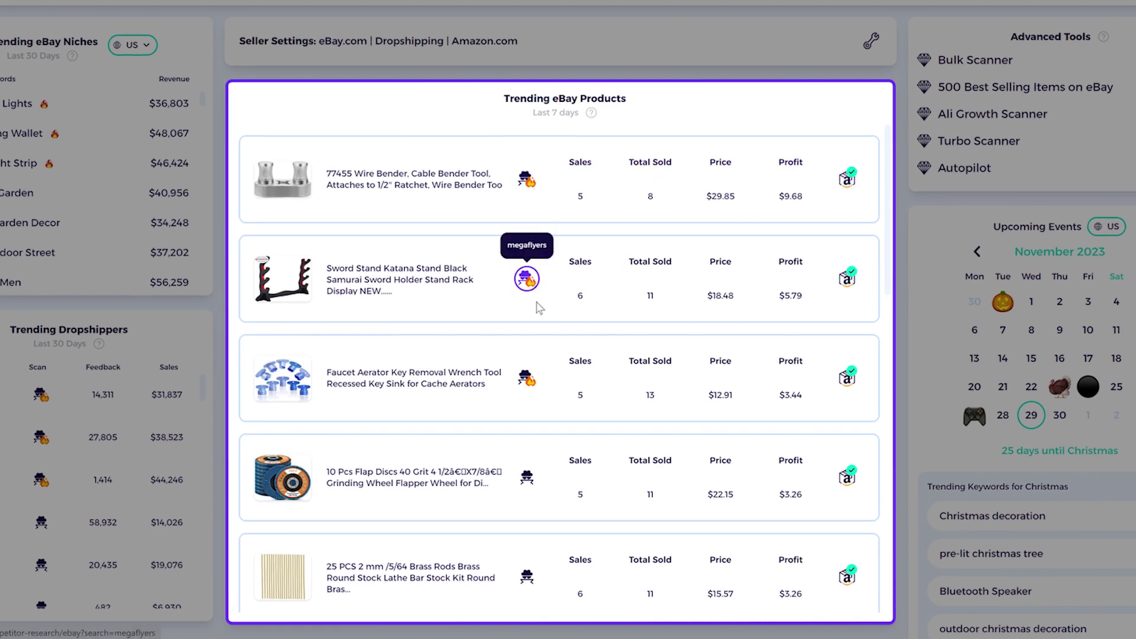
right_click(526, 178)
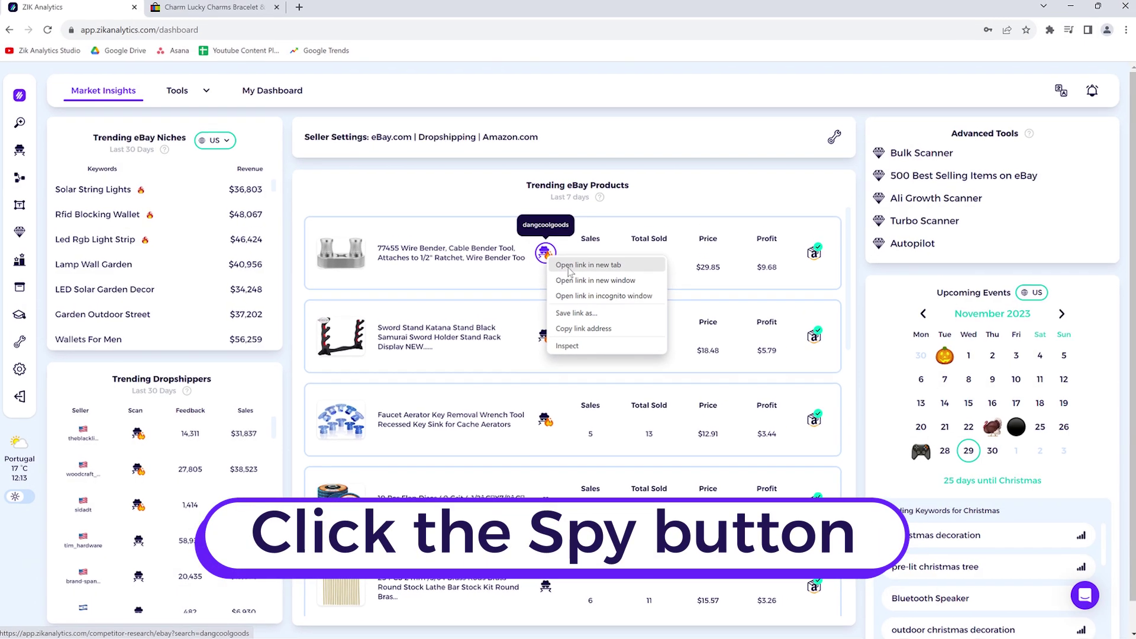
Step: Open dangcoolgoods's research in a new tab, review its stats (373 sold, $22.65 average), then return
left_click(589, 265)
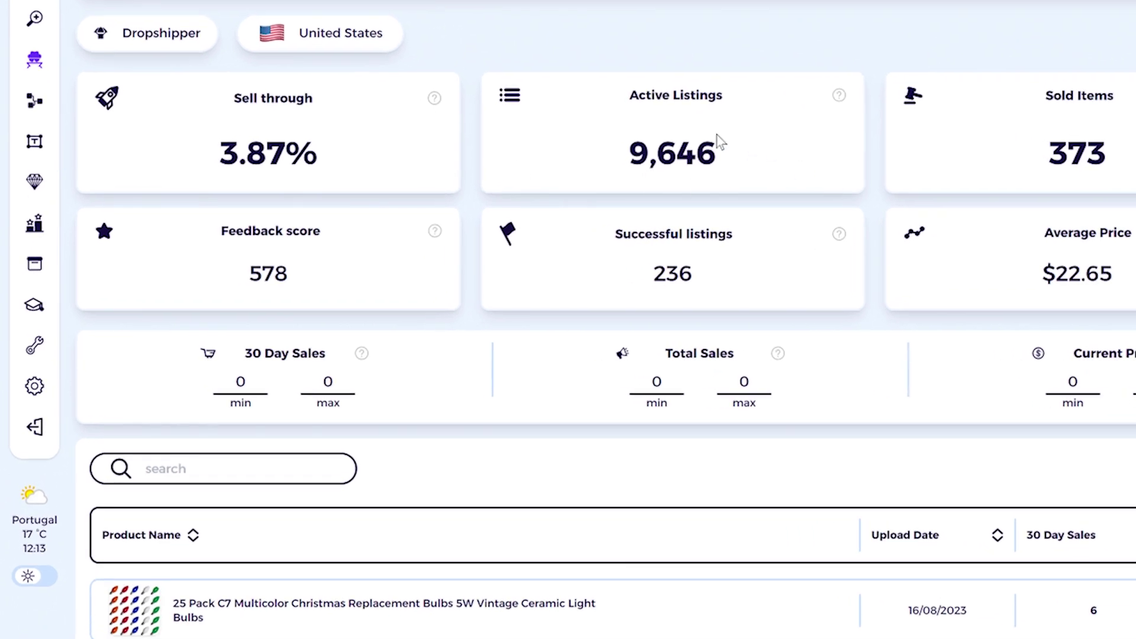
left_click_drag(1045, 95, 1108, 155)
left_click_drag(836, 153, 969, 157)
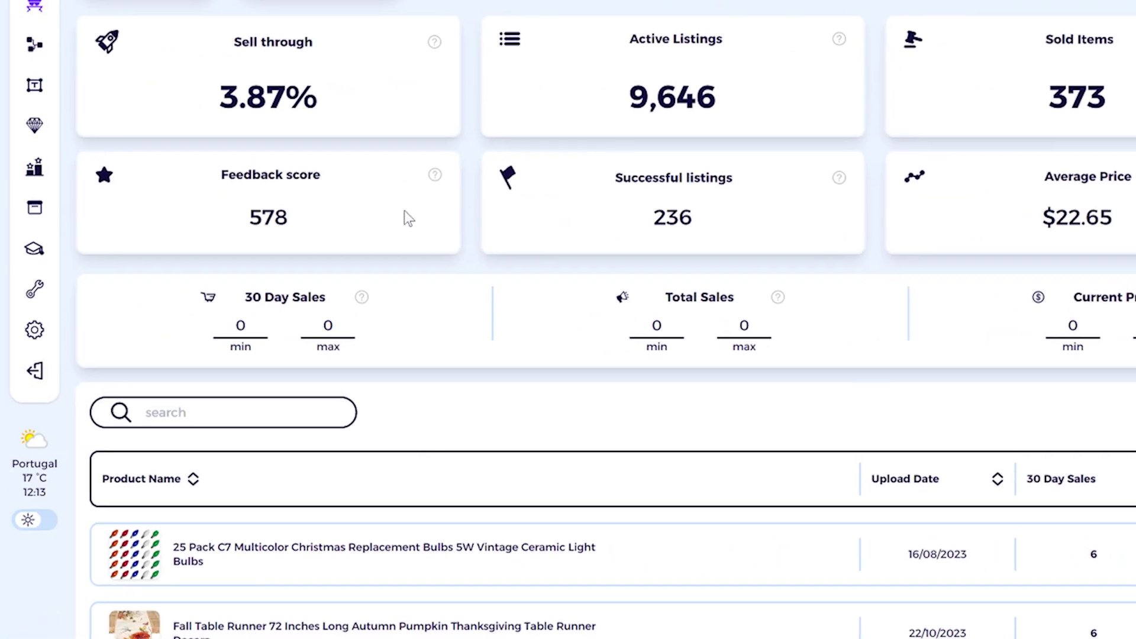
left_click_drag(624, 177, 791, 216)
left_click_drag(1046, 177, 1135, 228)
scroll(319, 300, "down", 5)
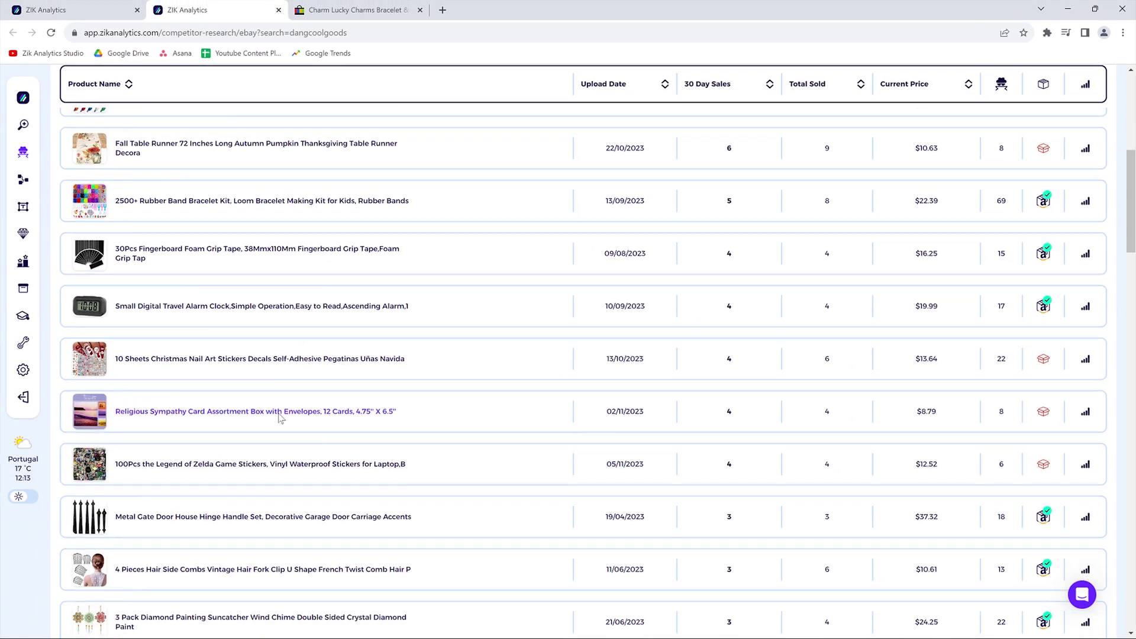
scroll(659, 428, "up", 8)
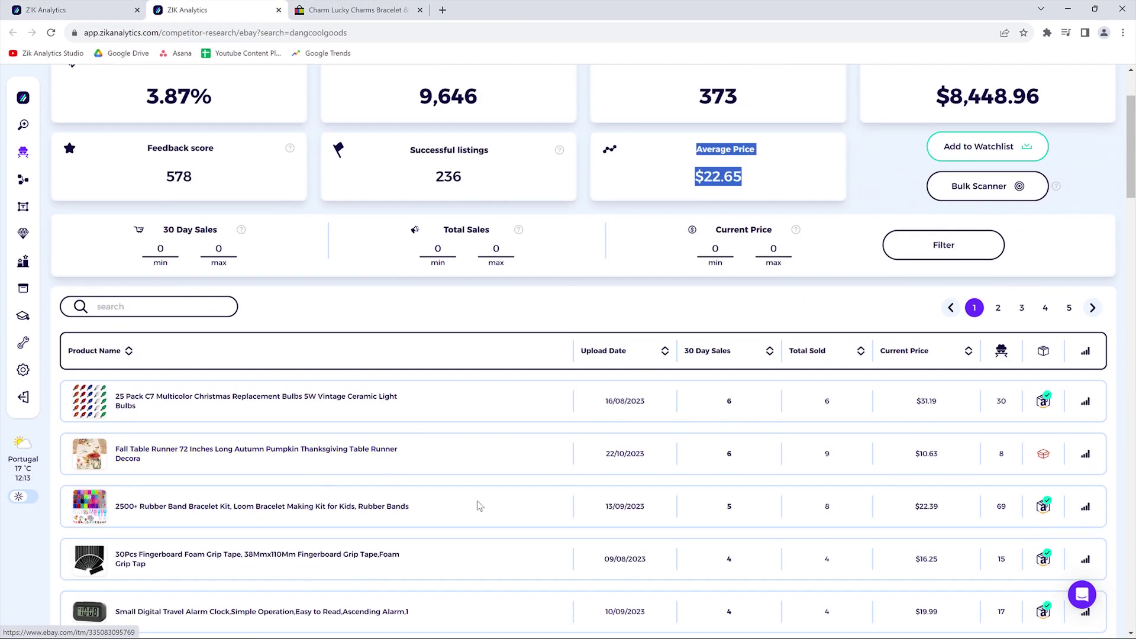
key("ctrl+shift+Tab")
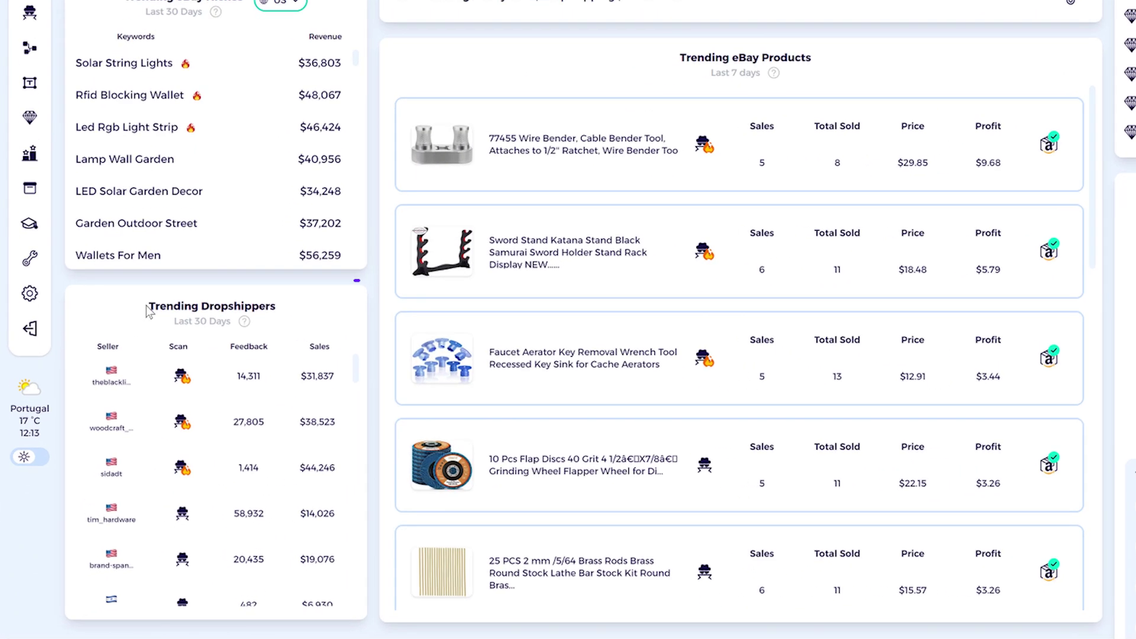
Step: Scroll the Trending Dropshippers list and scan theblacklightzone's competitor research
left_click_drag(117, 380, 214, 380)
scroll(216, 355, "down", 10)
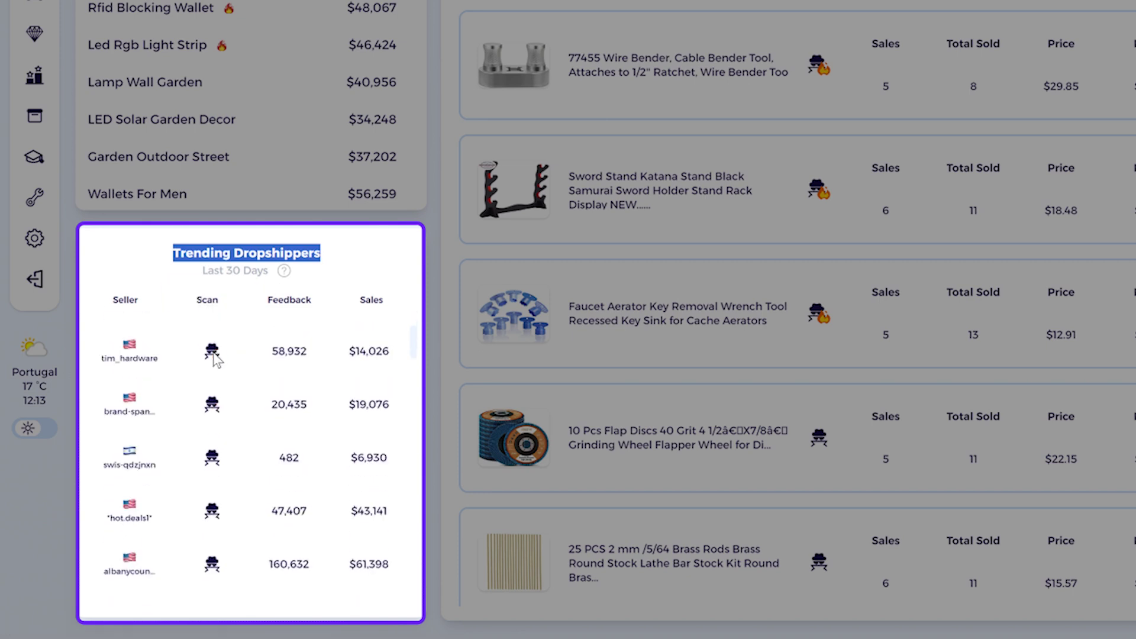
scroll(215, 357, "down", 6)
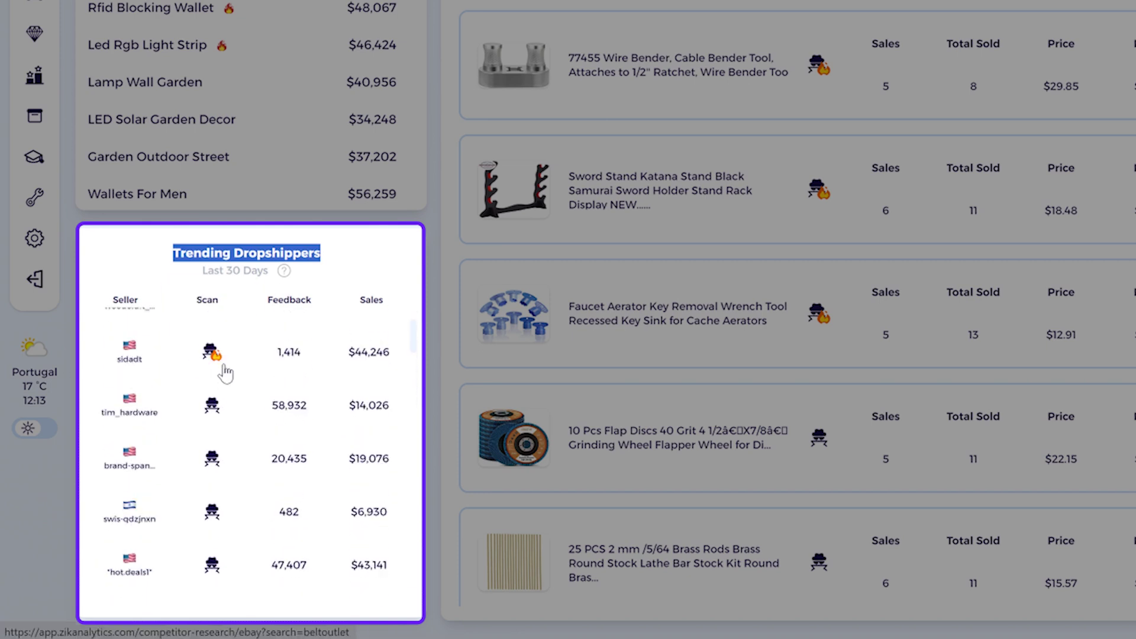
scroll(223, 368, "up", 2)
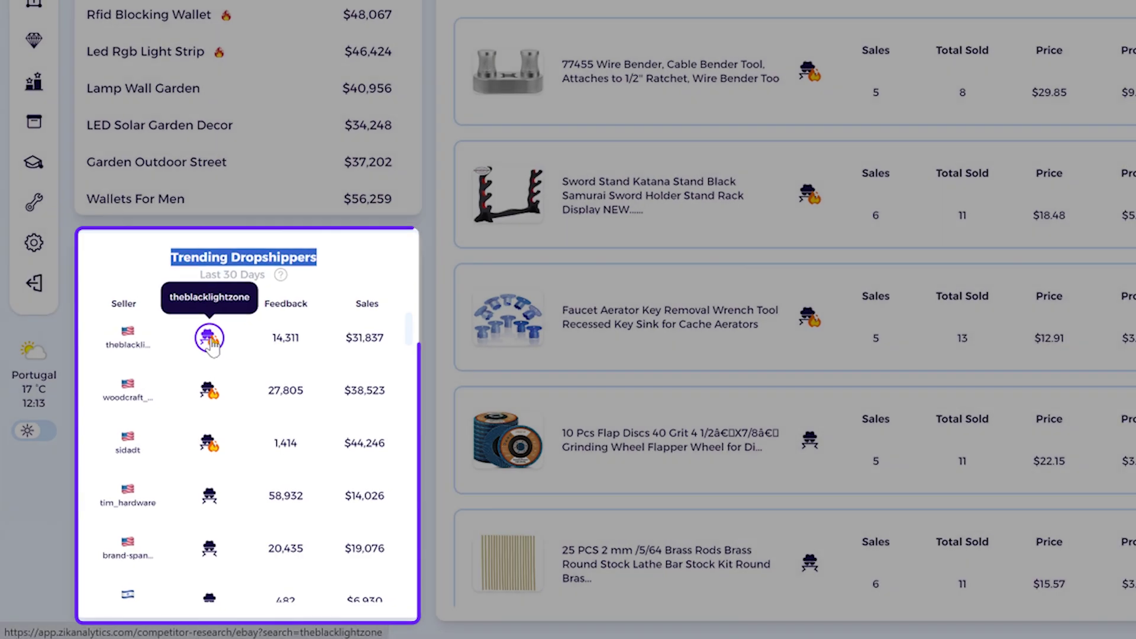
left_click(211, 335)
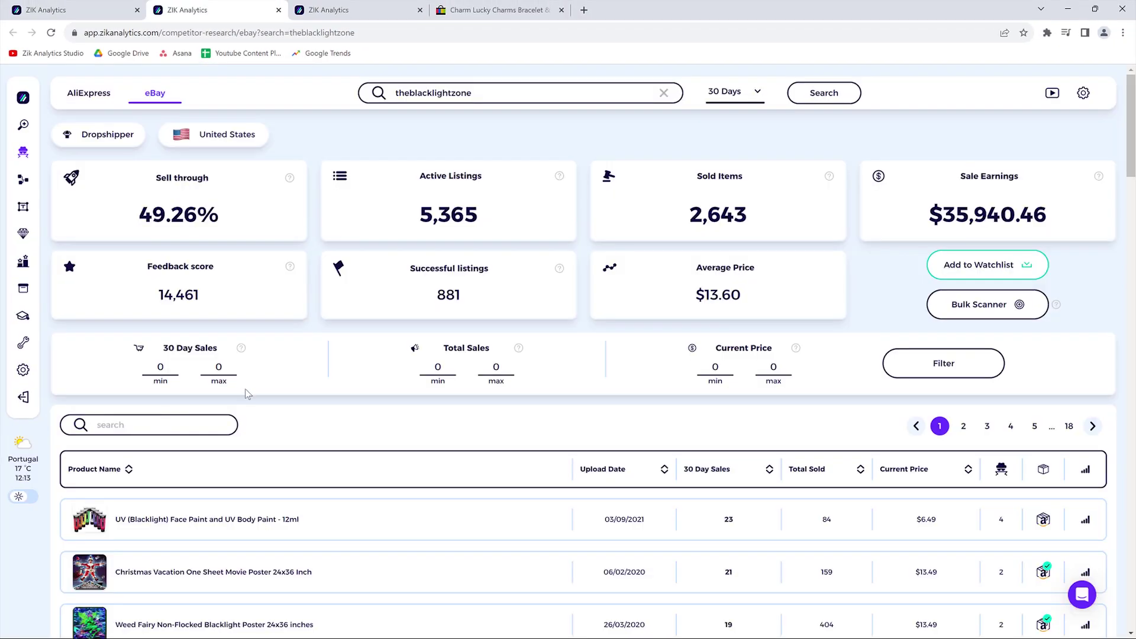
scroll(391, 379, "down", 3)
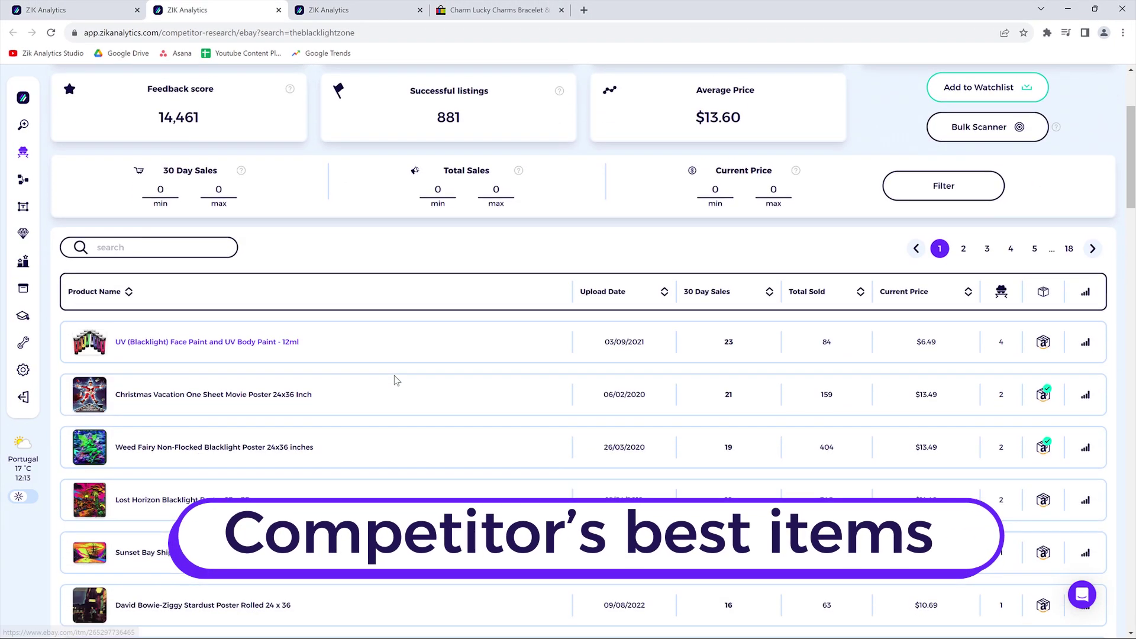
scroll(393, 380, "down", 2)
scroll(396, 386, "up", 5)
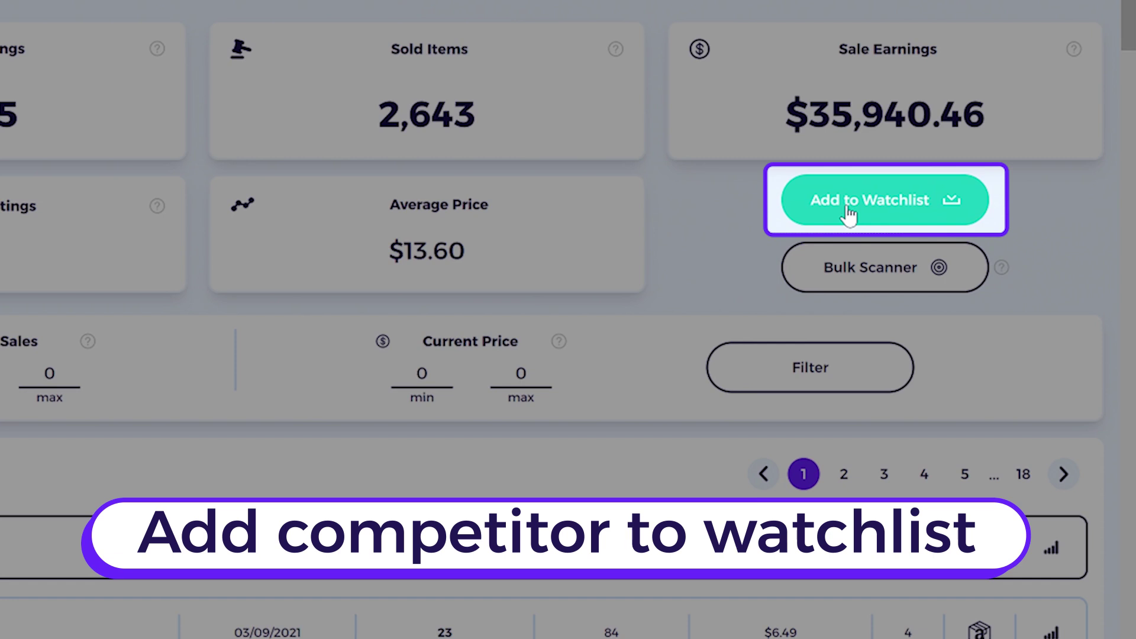
Step: Open the Add to Watchlist form for theblacklightzone
left_click(849, 216)
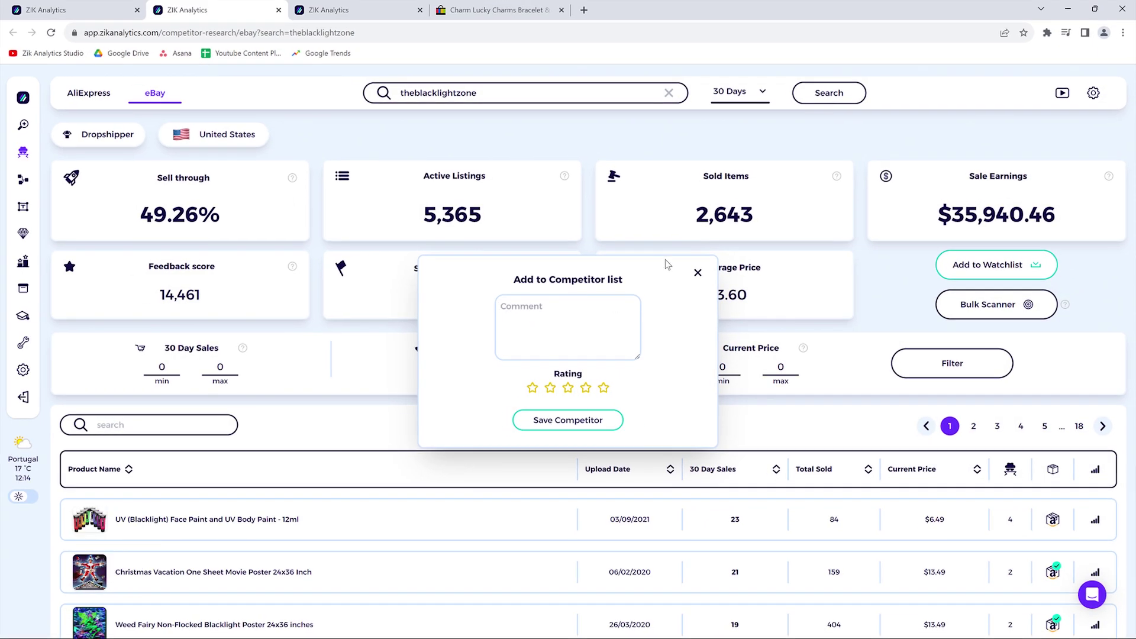
left_click(698, 273)
scroll(601, 294, "down", 4)
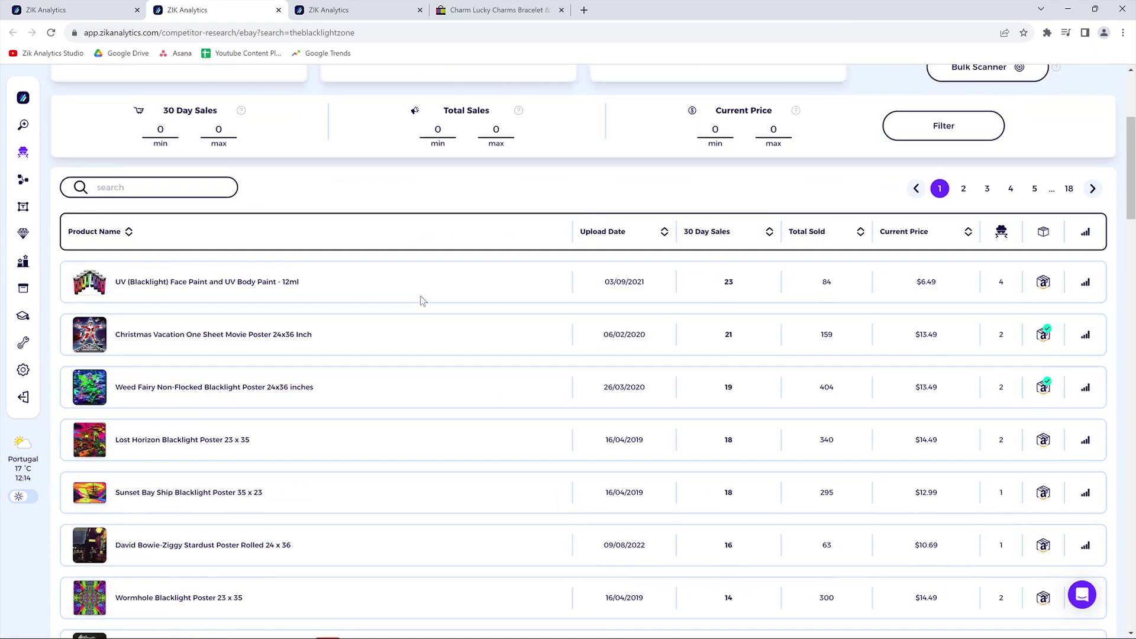
scroll(491, 300, "down", 1)
mouse_move(87, 480)
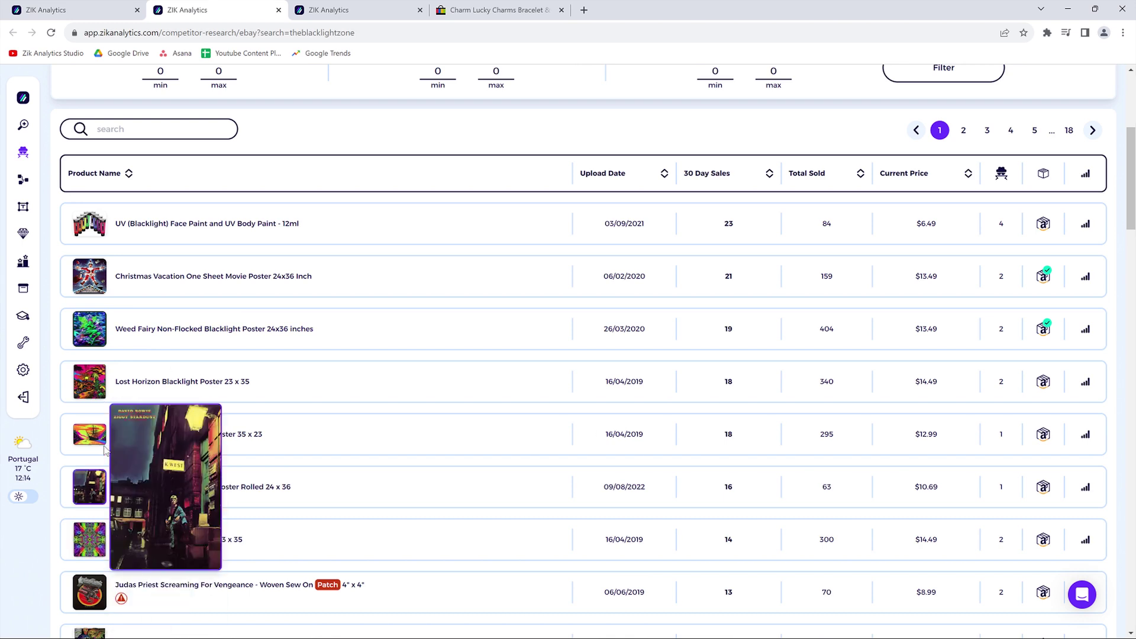
scroll(583, 355, "up", 5)
left_click(987, 265)
Step: Save theblacklightzone with the comment 'good competitor for posters' and a five-star rating
left_click(609, 263)
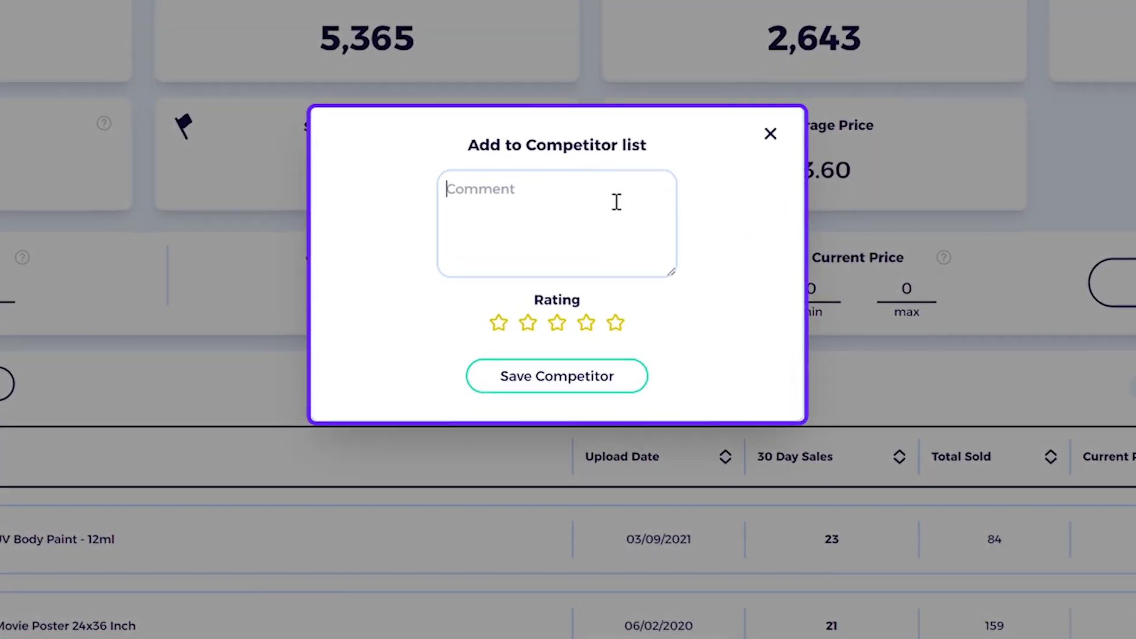
type("good competit")
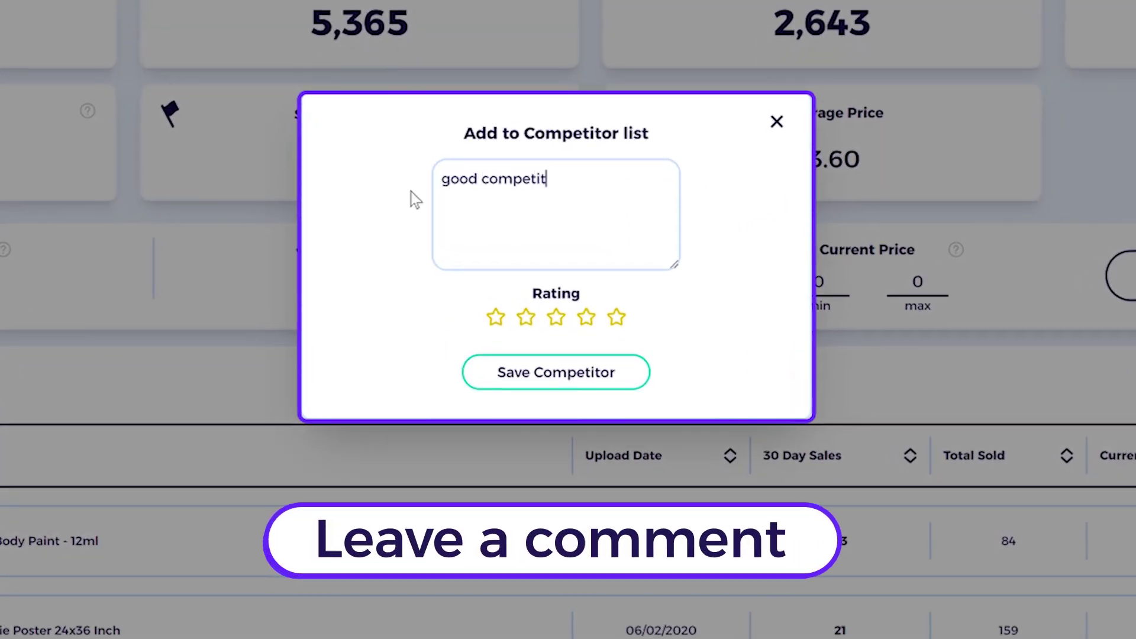
type("or for poste")
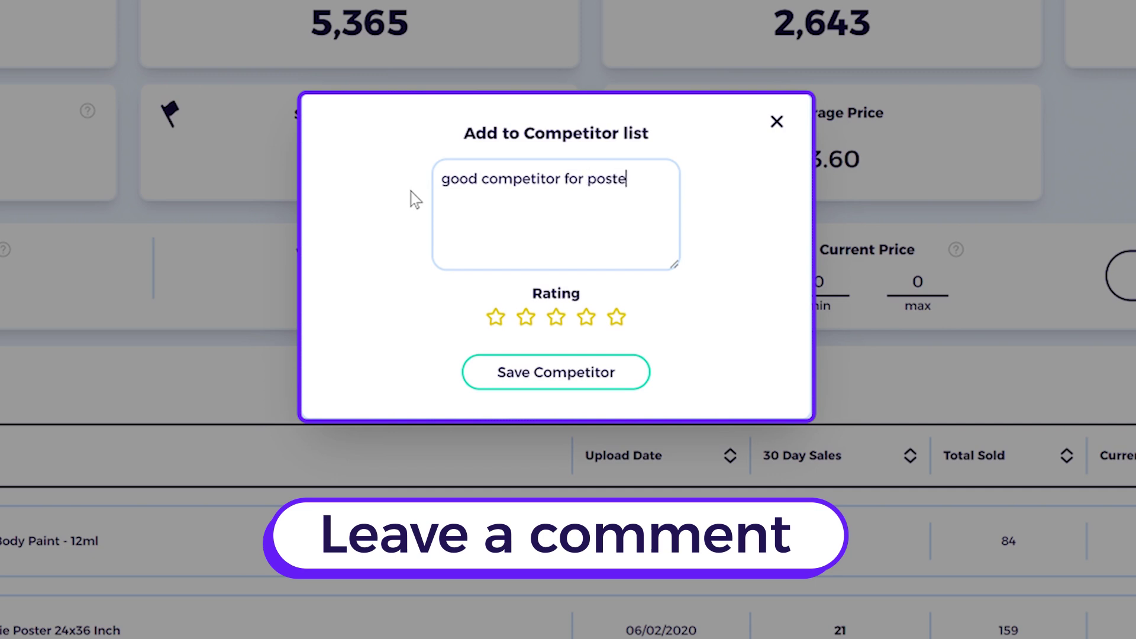
type("rs")
left_click(601, 323)
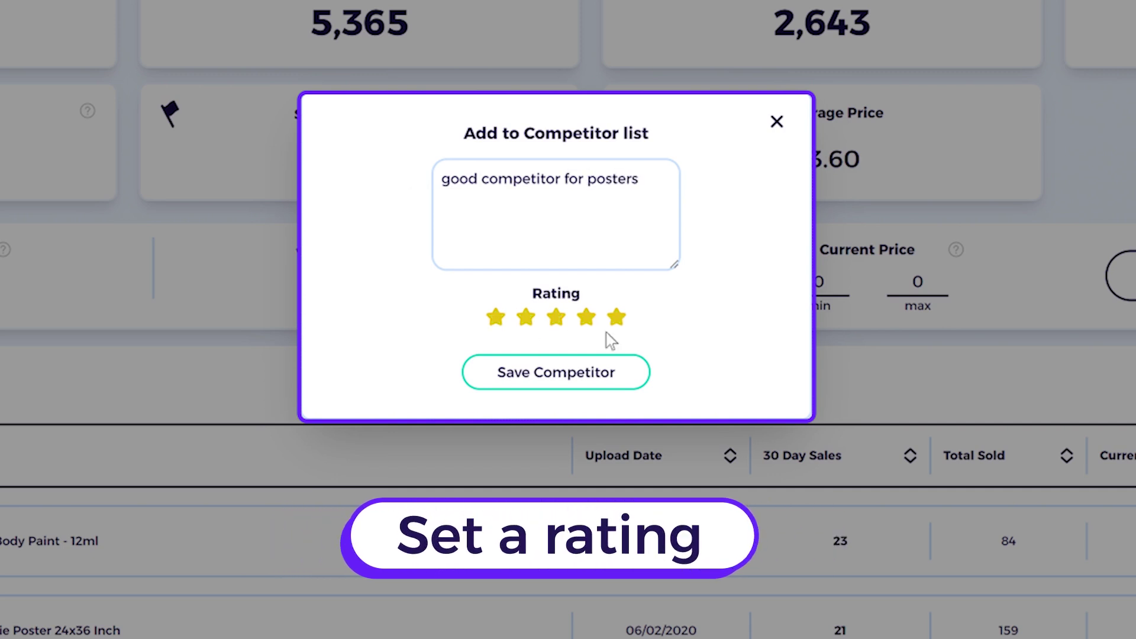
left_click(599, 379)
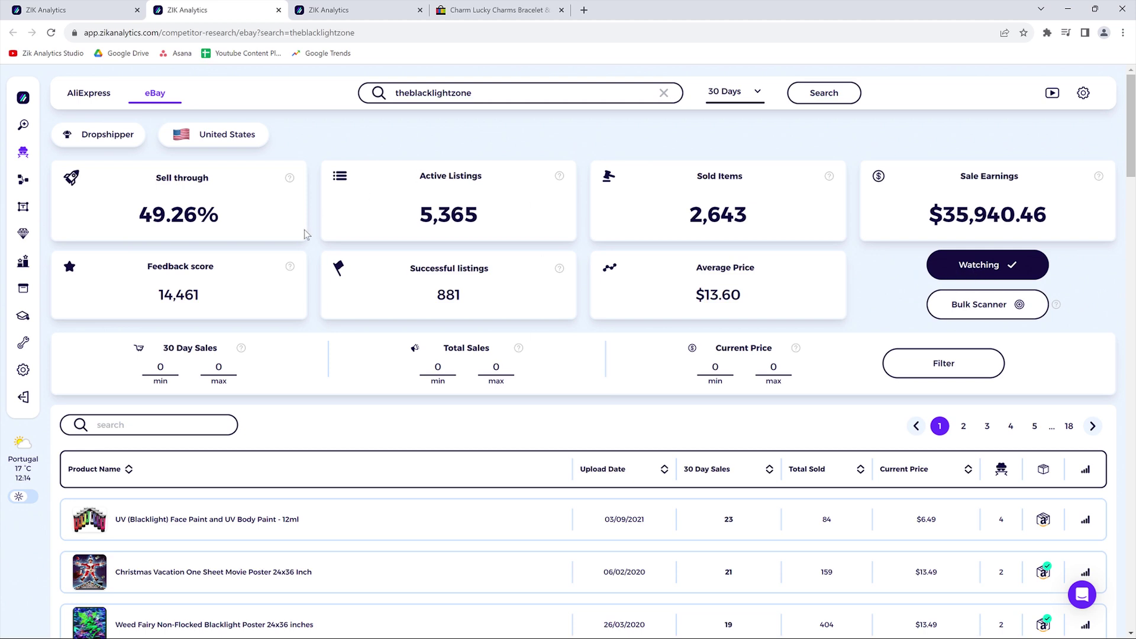
left_click(119, 8)
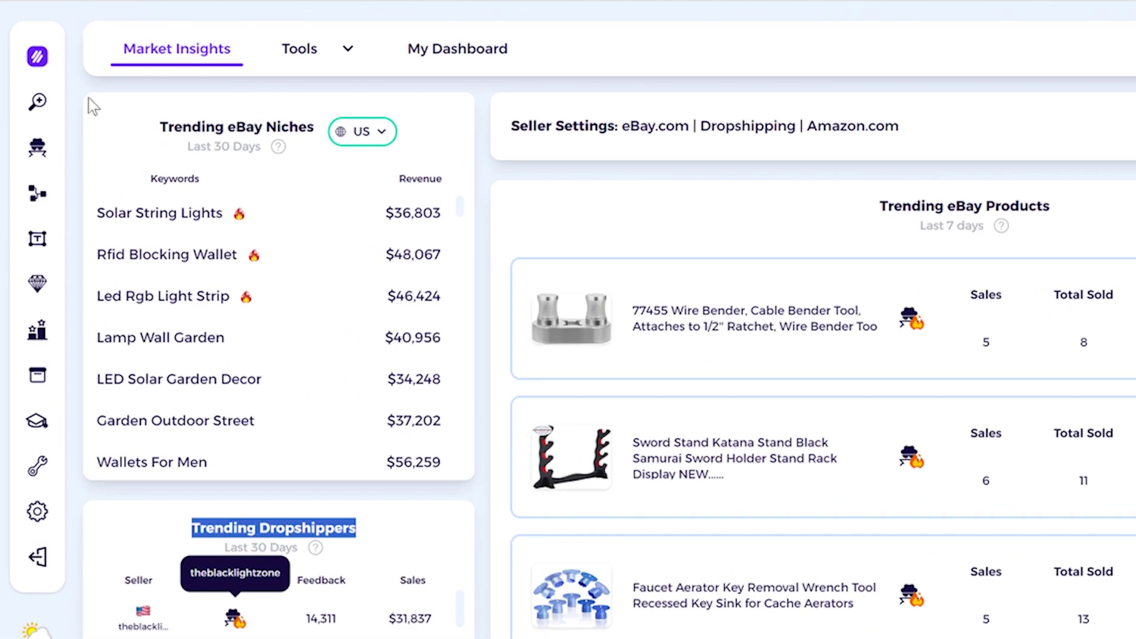
Step: Search Competitor Research for the seller name copied from the eBay bracelet listing
left_click(39, 153)
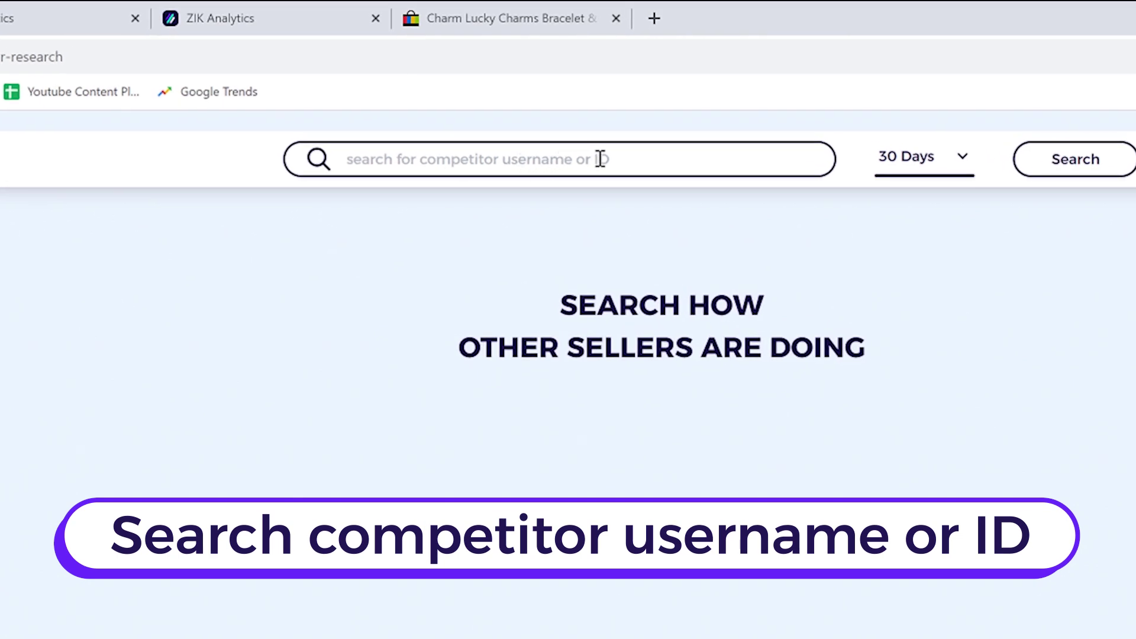
left_click(509, 18)
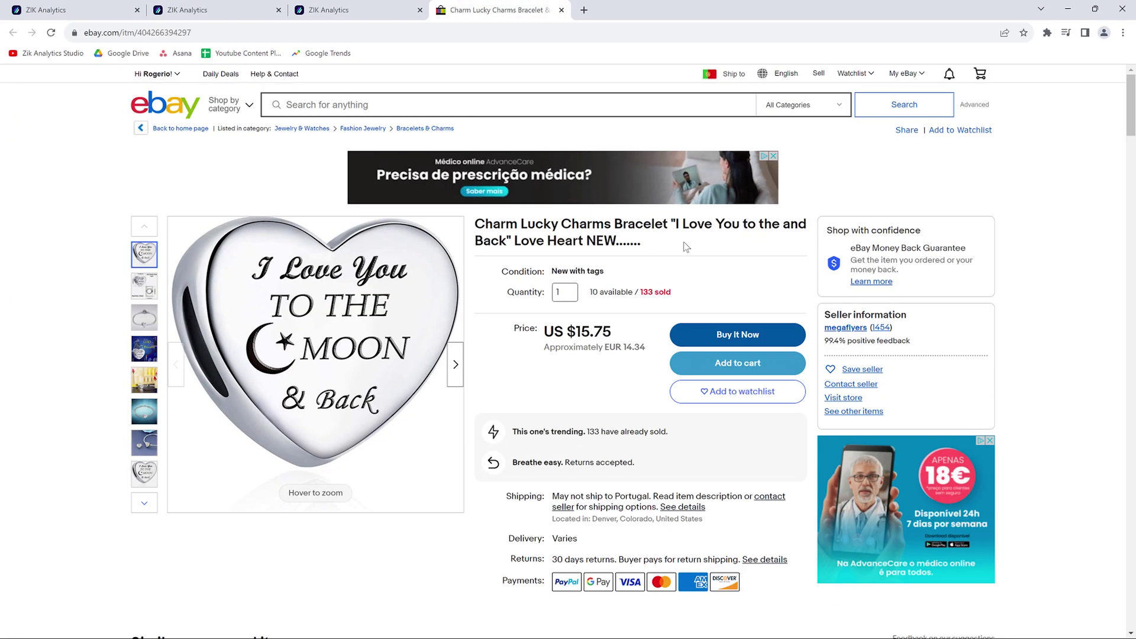
left_click_drag(869, 327, 829, 328)
key("ctrl+c")
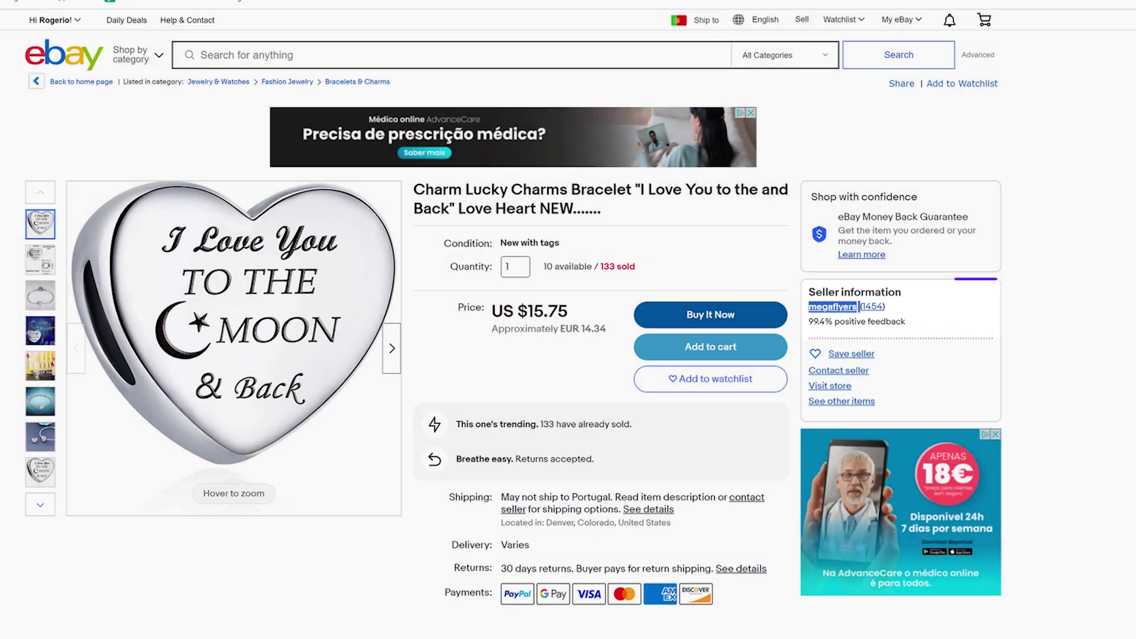
left_click(355, 9)
left_click(532, 91)
key("ctrl+v")
left_click(917, 138)
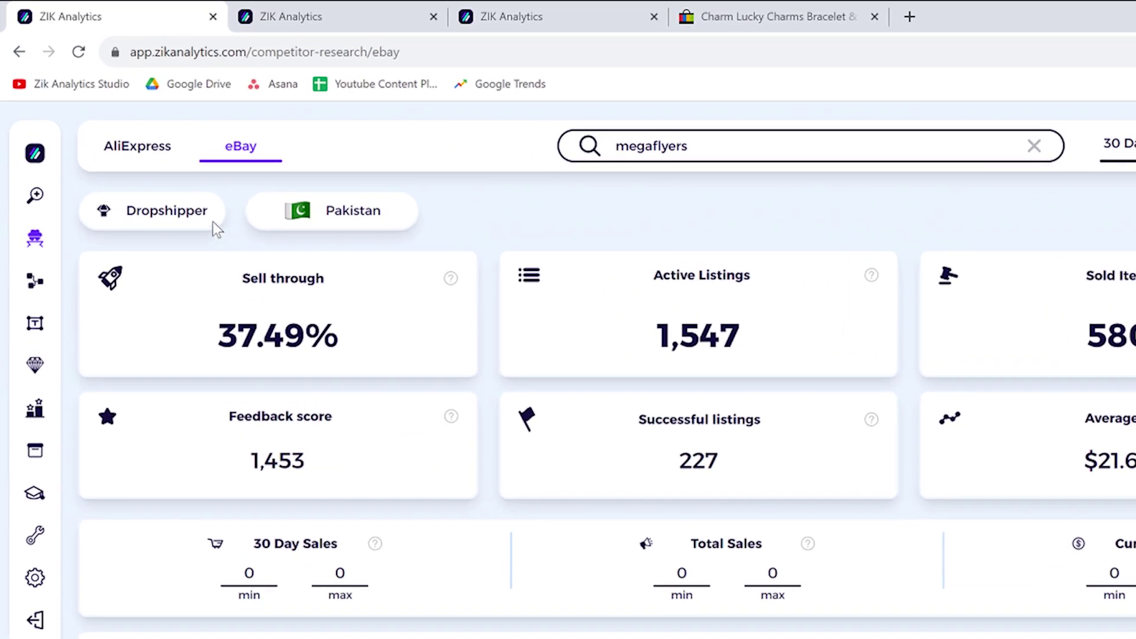
left_click_drag(98, 137, 227, 153)
left_click(245, 136)
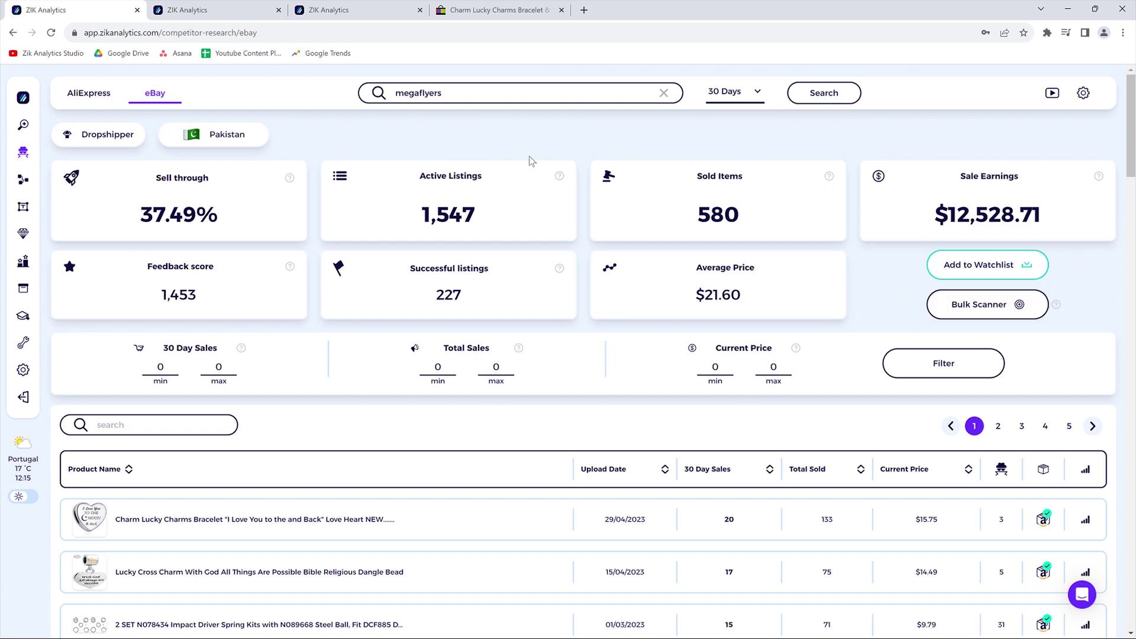
scroll(451, 286, "down", 2)
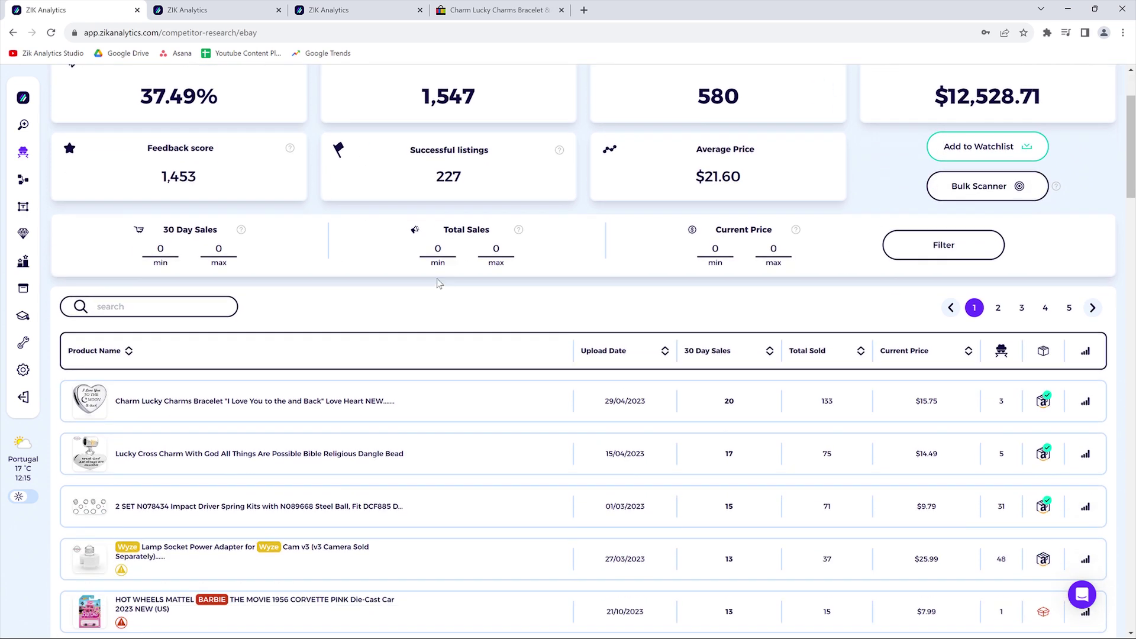
scroll(423, 398, "down", 1)
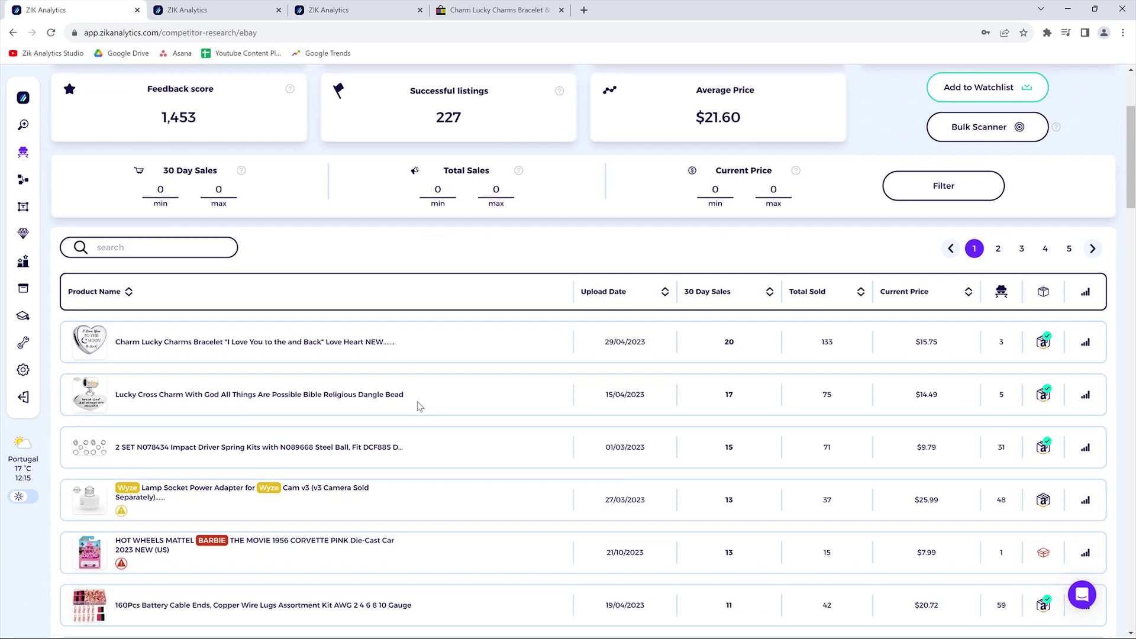
scroll(416, 402, "down", 2)
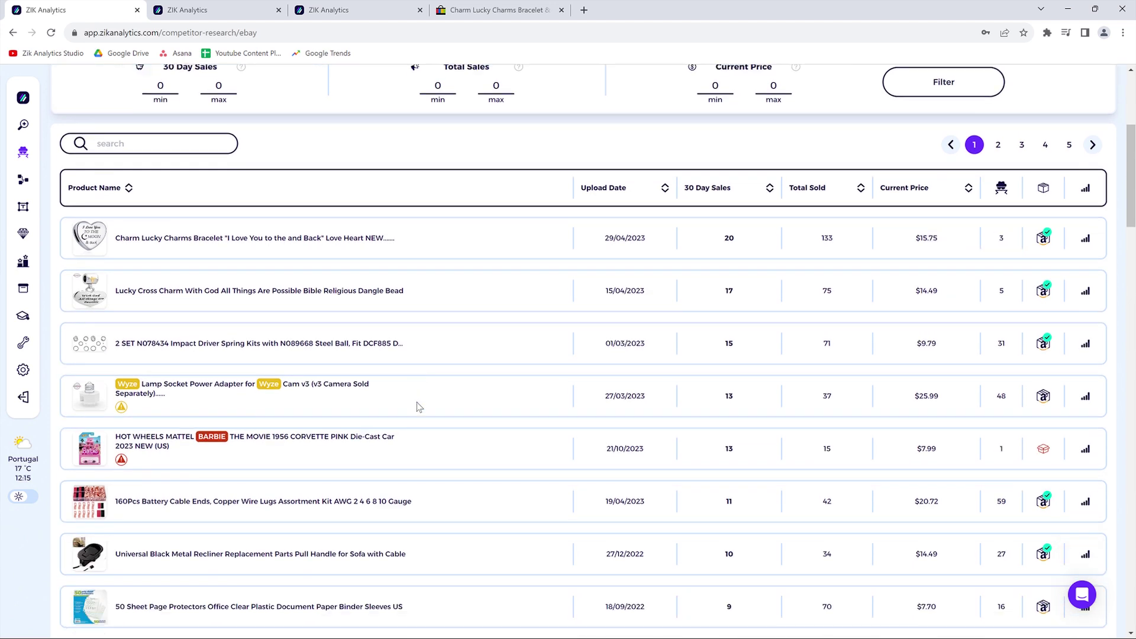
scroll(417, 405, "up", 3)
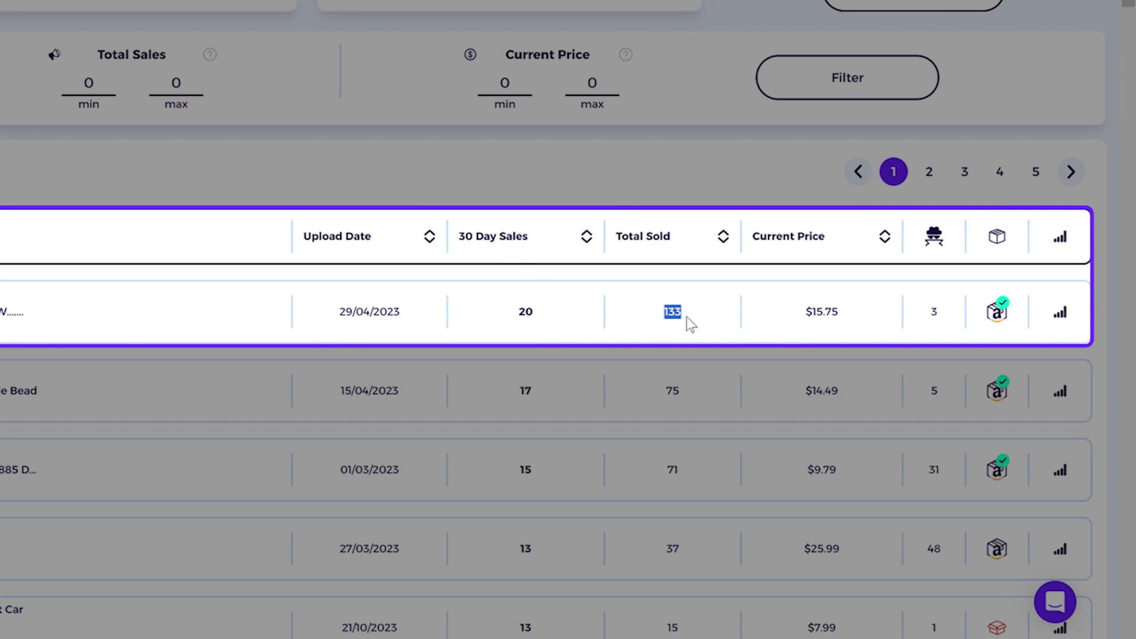
left_click(925, 323)
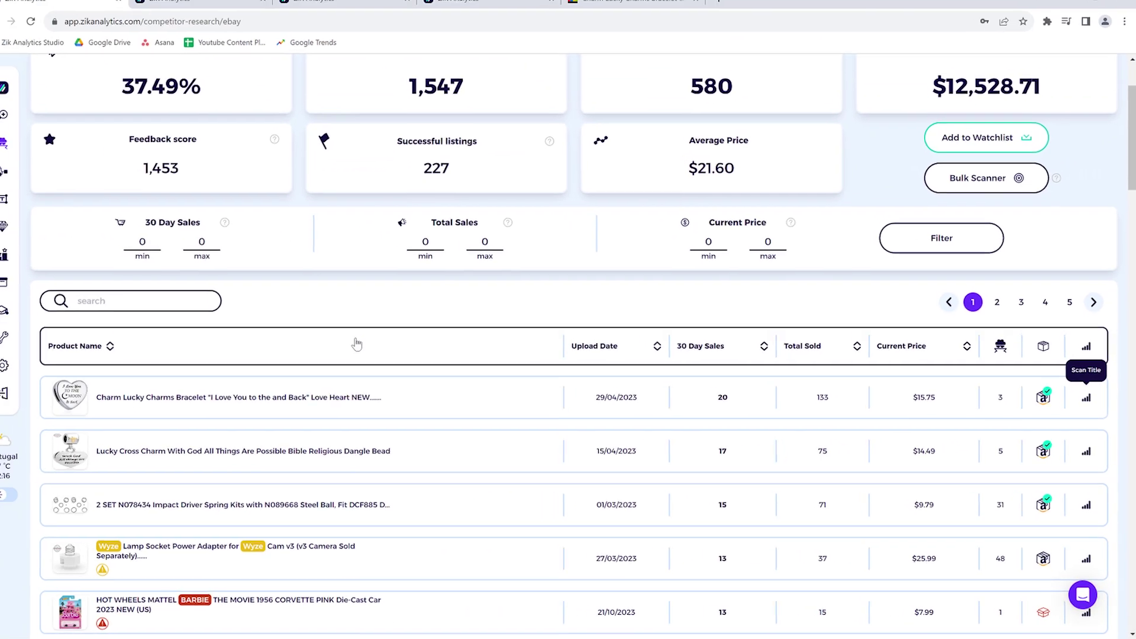
scroll(358, 444, "down", 3)
scroll(355, 448, "down", 1)
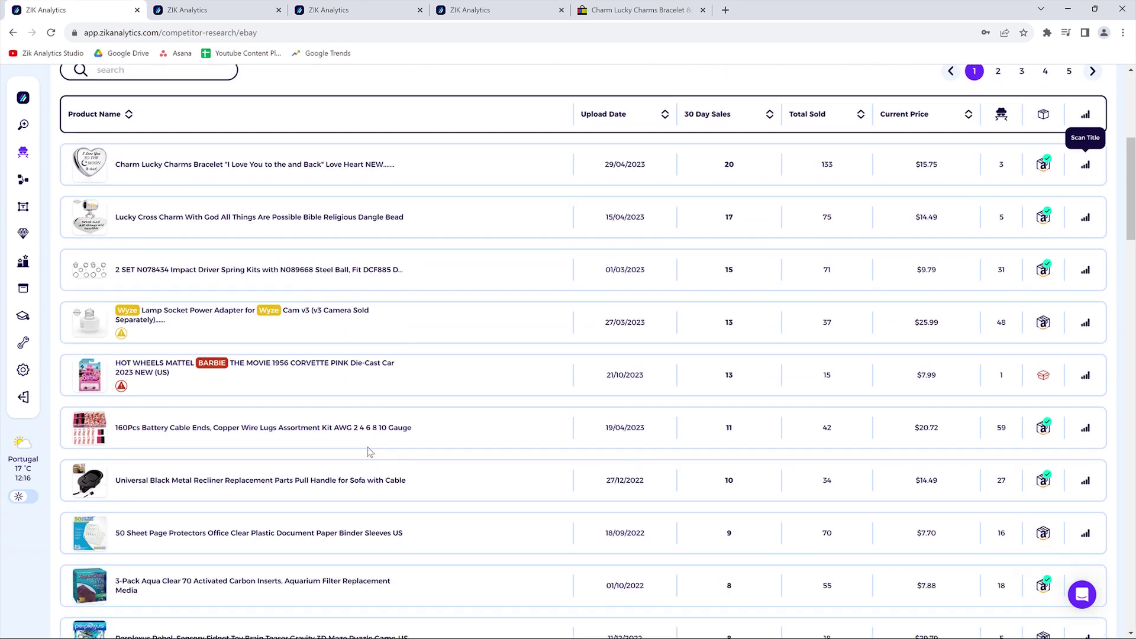
Step: Scan the 160Pcs Battery Cable Ends title for competing sellers
left_click(1085, 427)
scroll(572, 365, "down", 5)
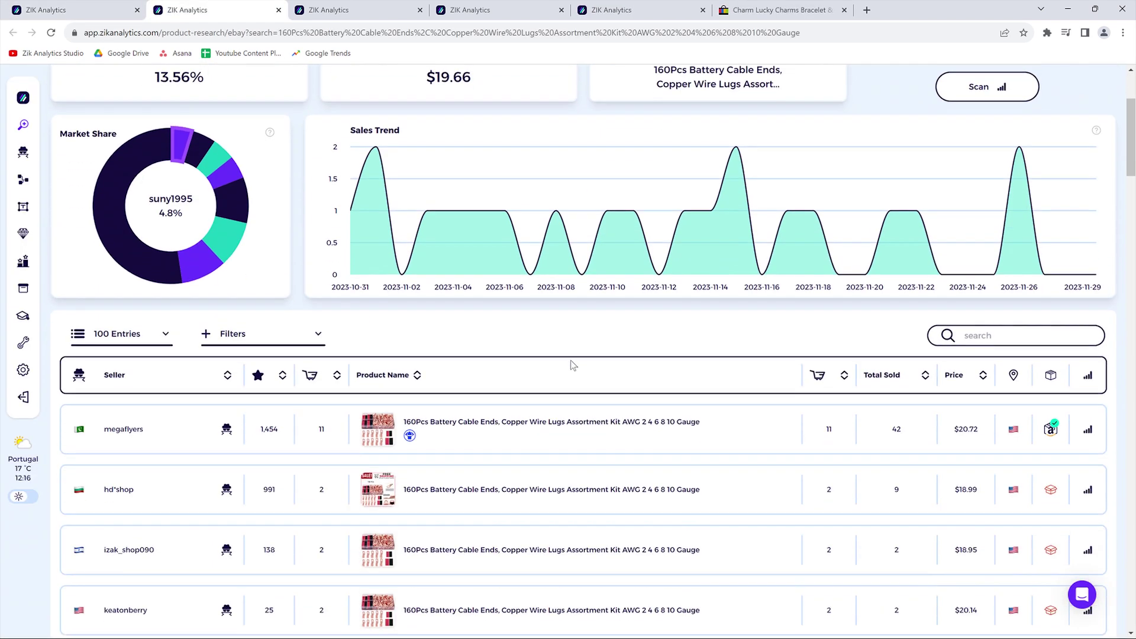
scroll(572, 365, "down", 3)
scroll(501, 334, "down", 5)
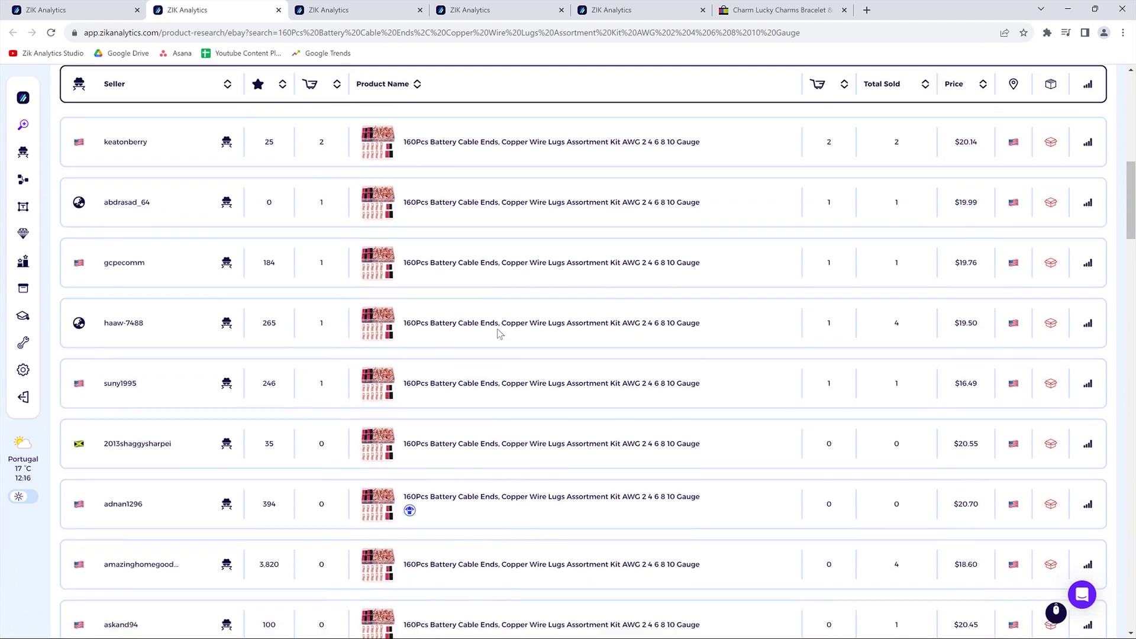
scroll(453, 395, "up", 9)
Step: Filter the scan results to Dropshippers Only
left_click(245, 274)
left_click(267, 310)
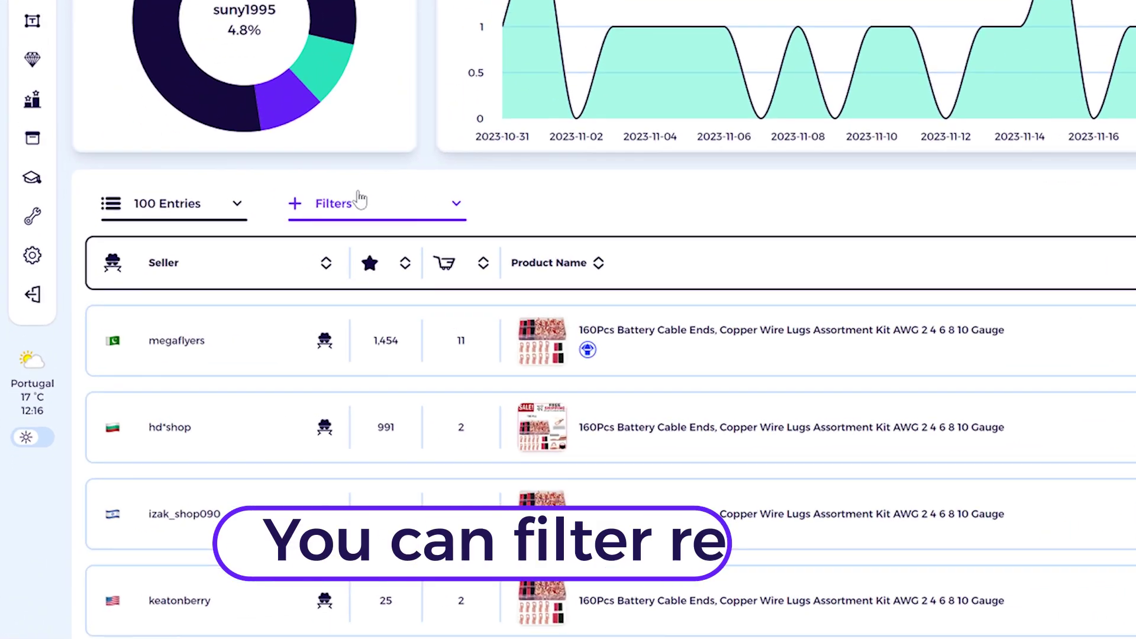
left_click(783, 142)
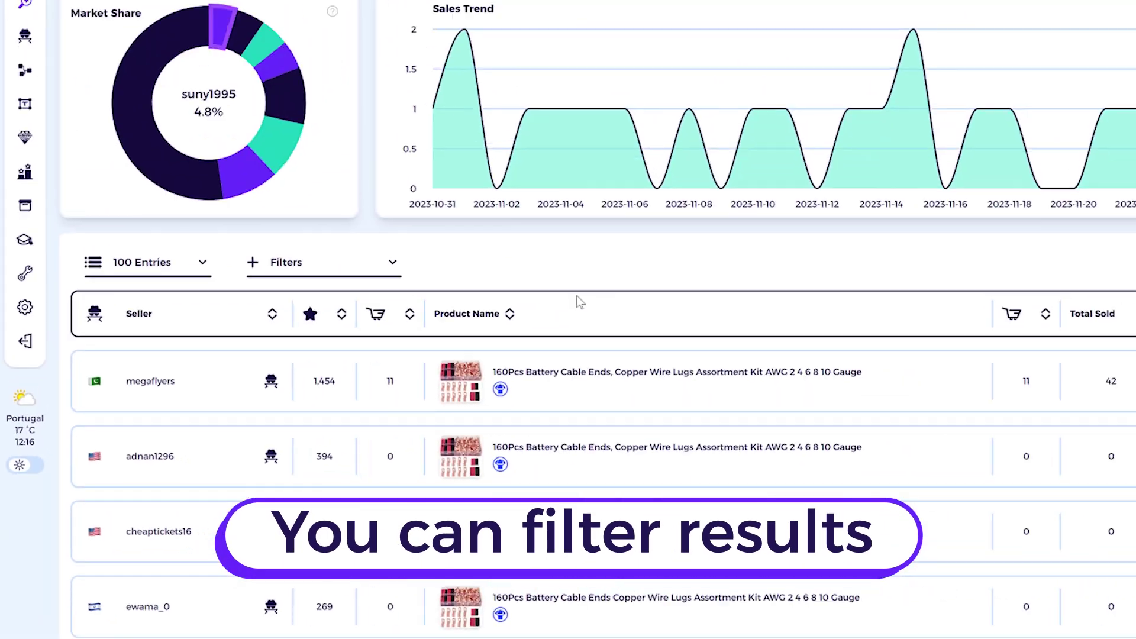
Step: Open the second, third and fifth sellers' scans in new tabs and view the second
scroll(282, 371, "down", 1)
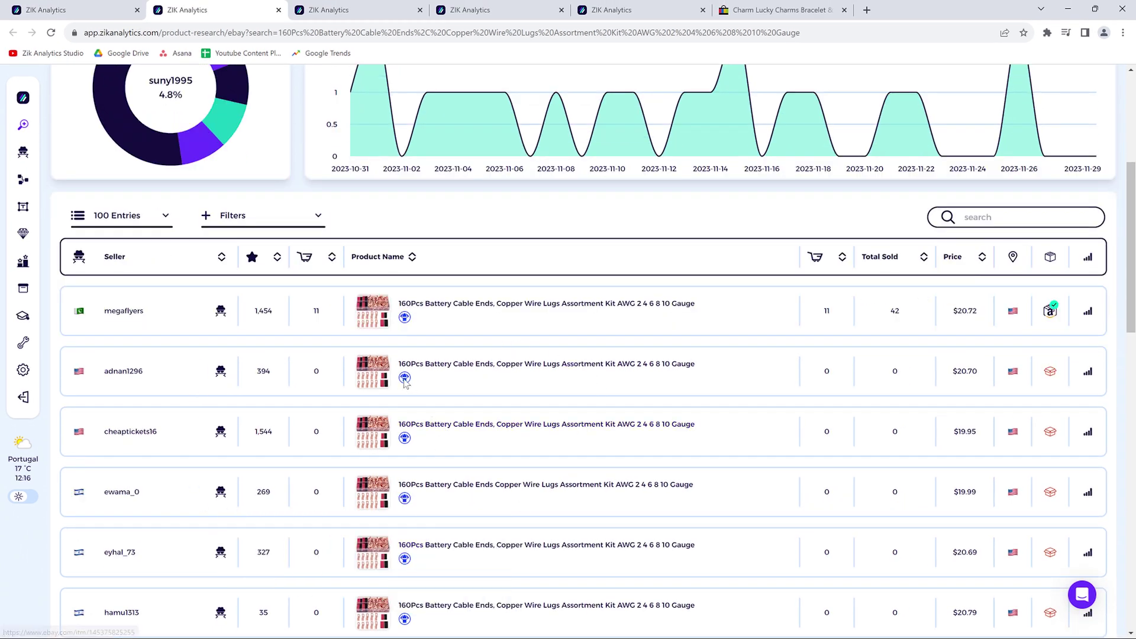
right_click(223, 374)
left_click(242, 382)
right_click(221, 432)
left_click(243, 441)
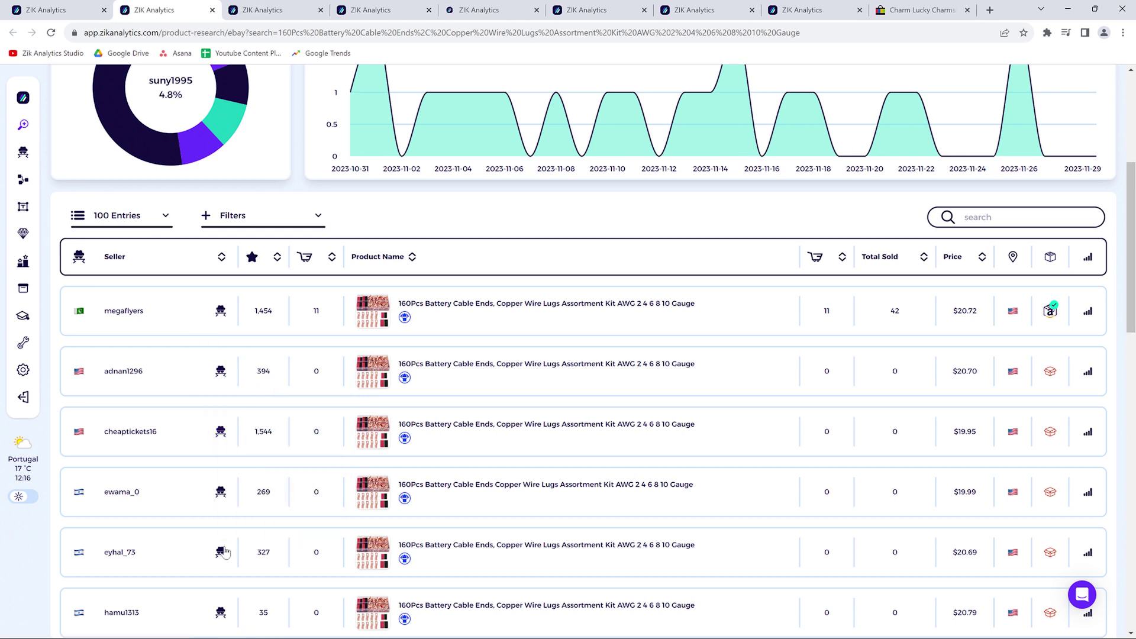
right_click(222, 551)
left_click(243, 459)
left_click(252, 15)
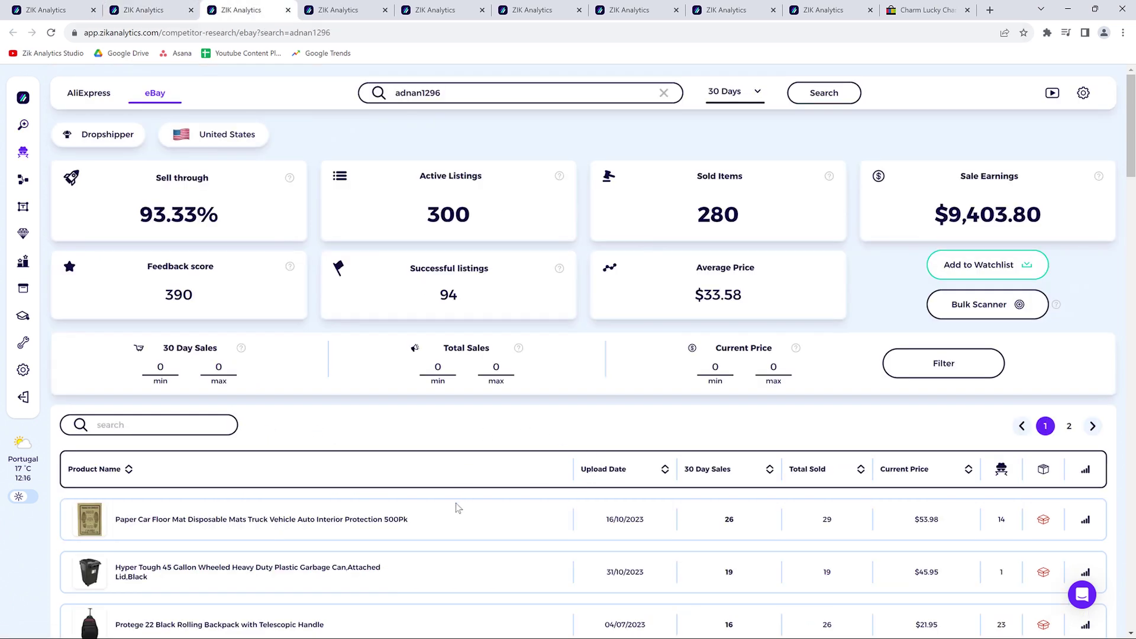
Step: Return to the original ZIK tab and go back to the Dashboard via the logo
scroll(473, 497, "down", 1)
left_click(343, 10)
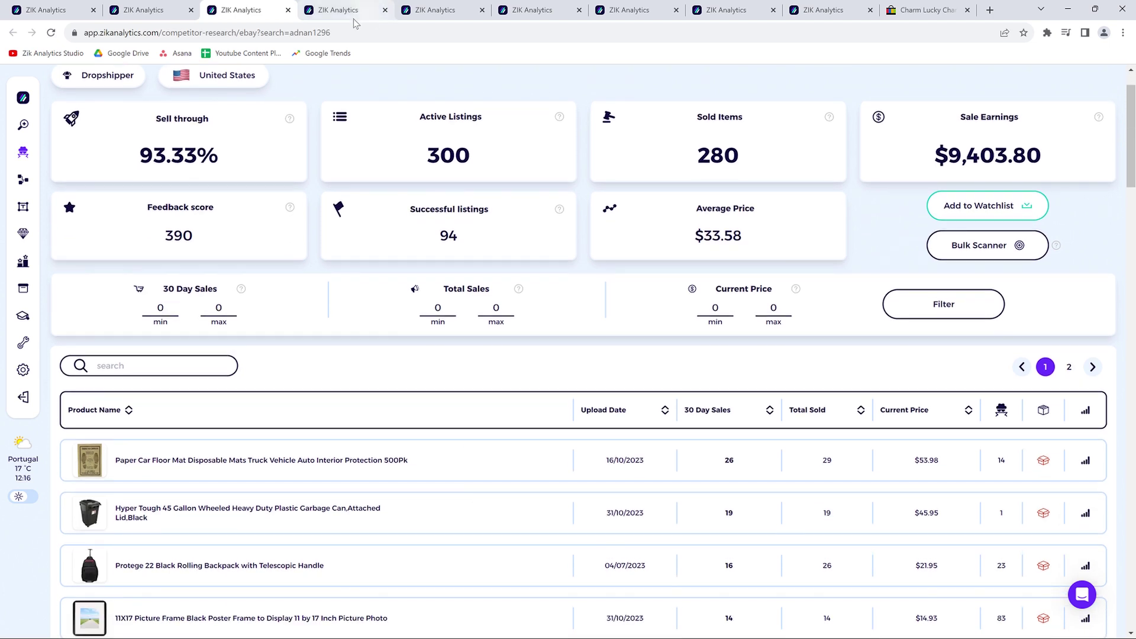
left_click(46, 10)
scroll(219, 183, "up", 4)
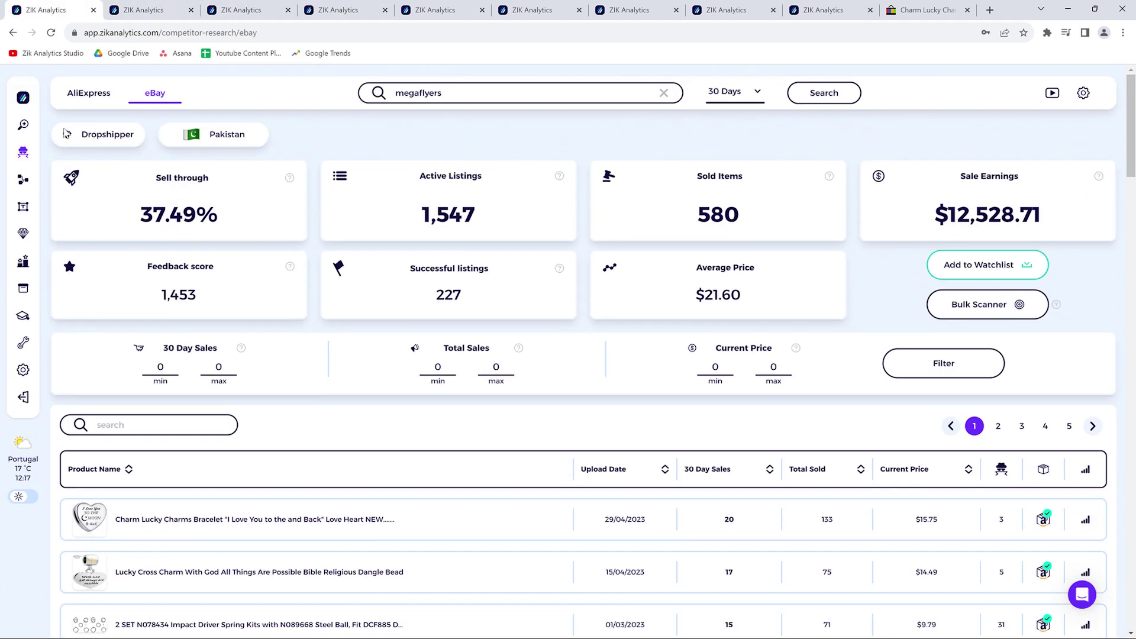
left_click(23, 97)
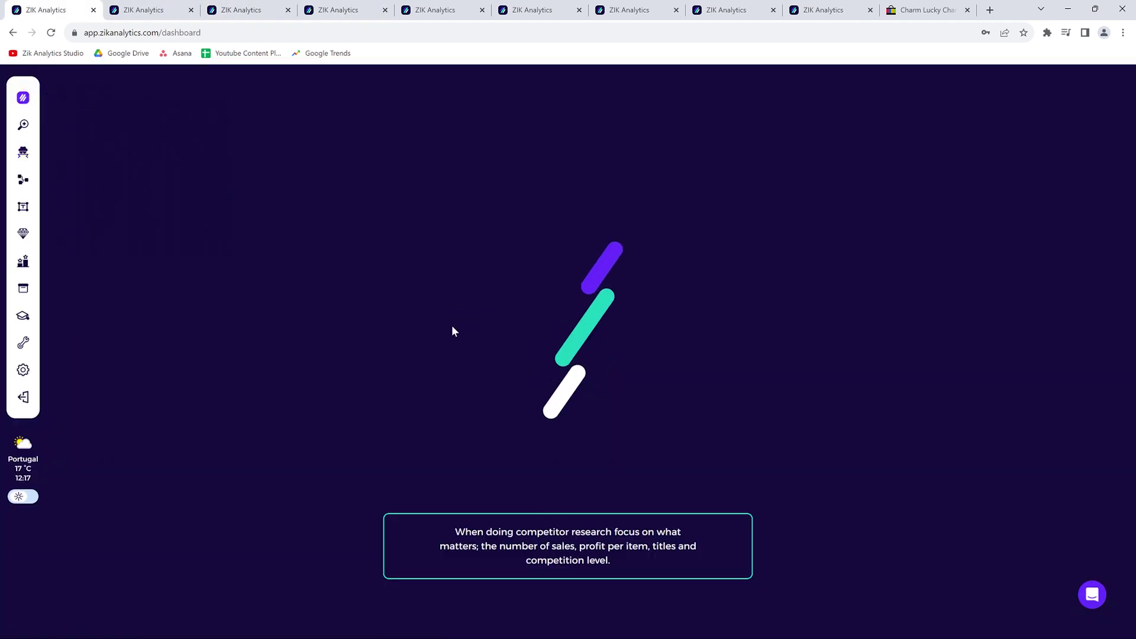